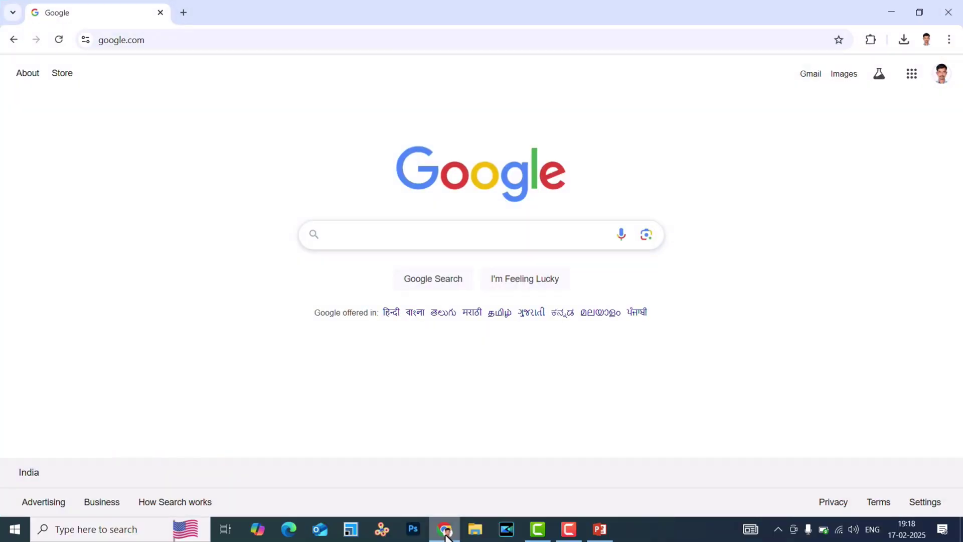
Step: Search Google for 7zip, open 7-zip.org, and start the 64-bit x64 installer download
click(357, 242)
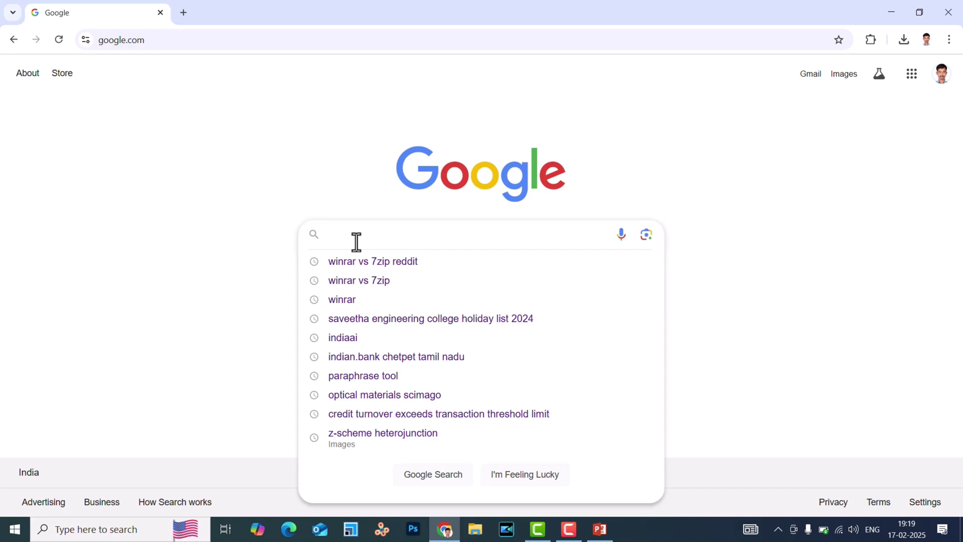
text(7)
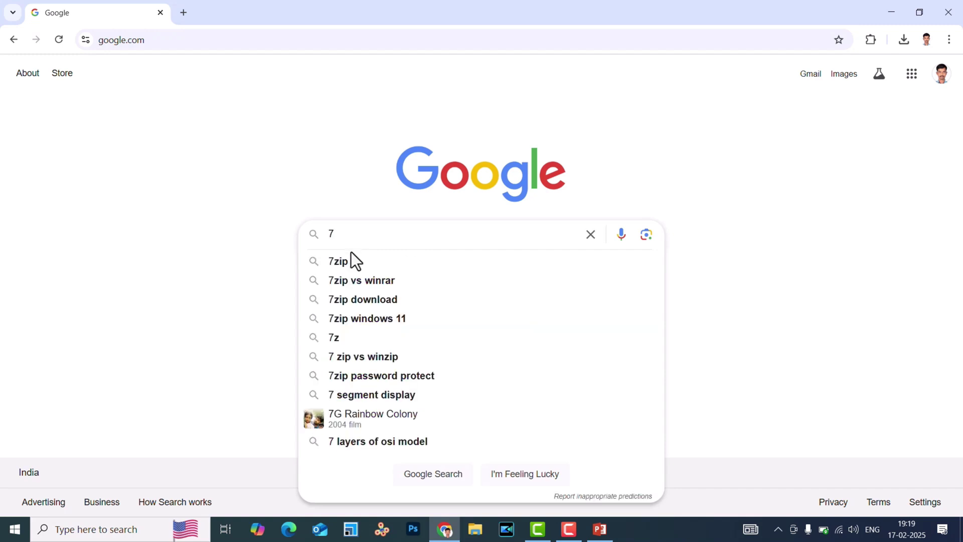
click(346, 263)
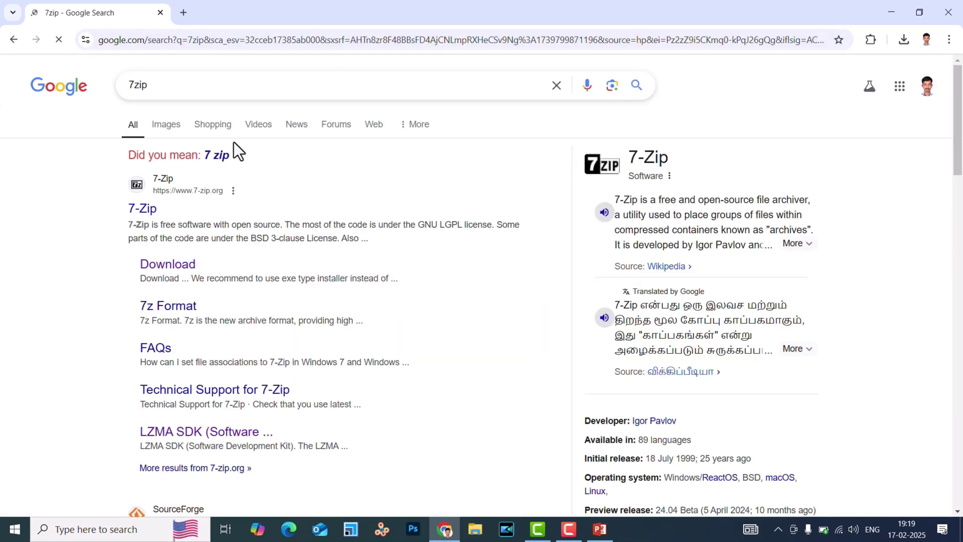
click(151, 217)
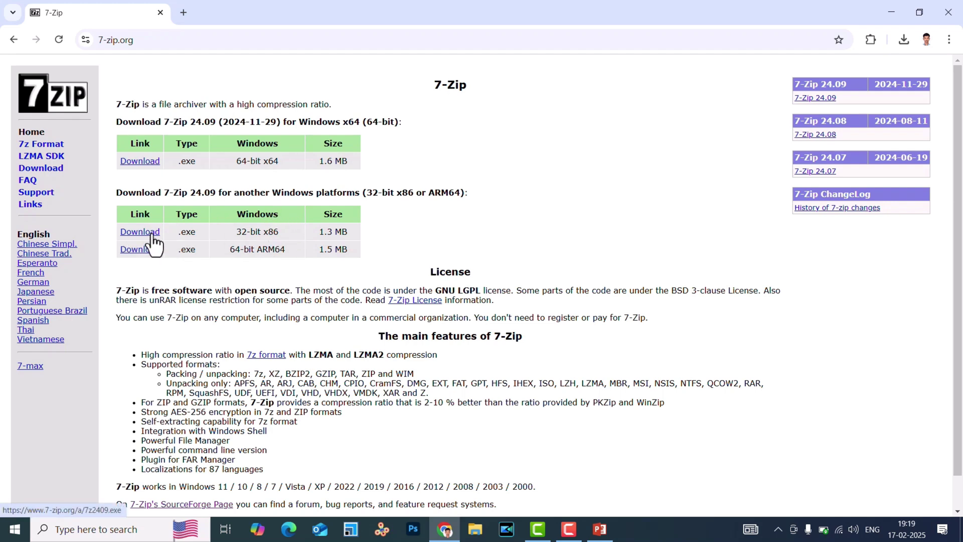
click(139, 163)
Step: Show the finished 7z2409-x64.exe download in its Downloads folder
click(903, 42)
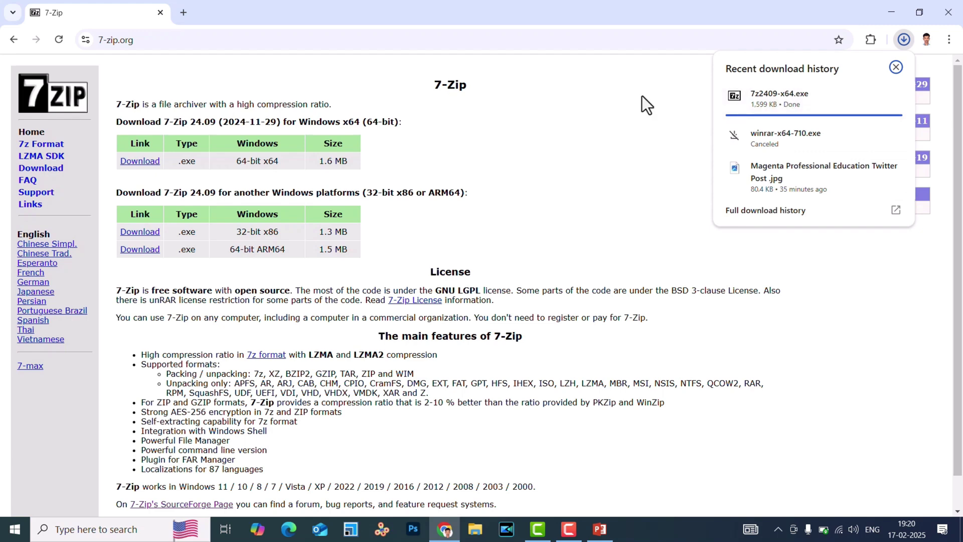
mouse_move(798, 98)
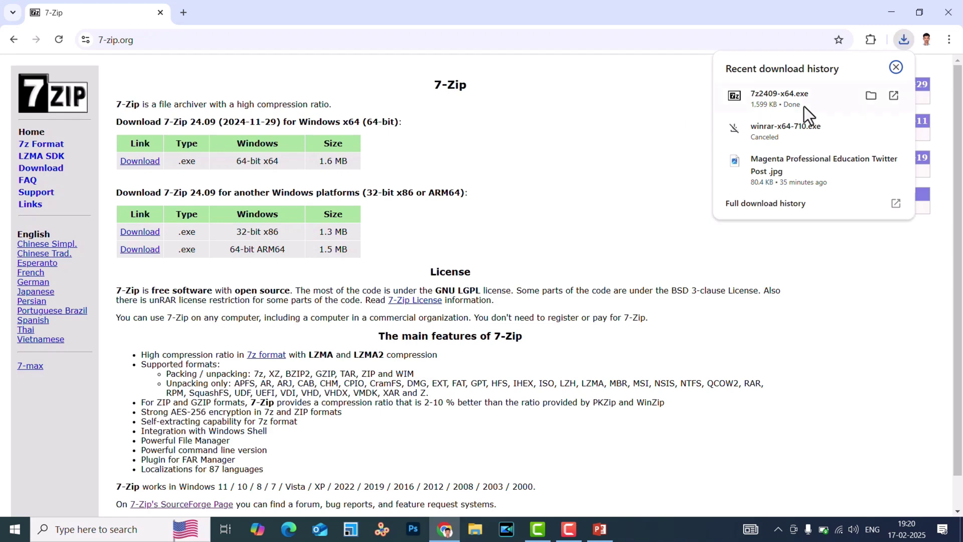
click(871, 95)
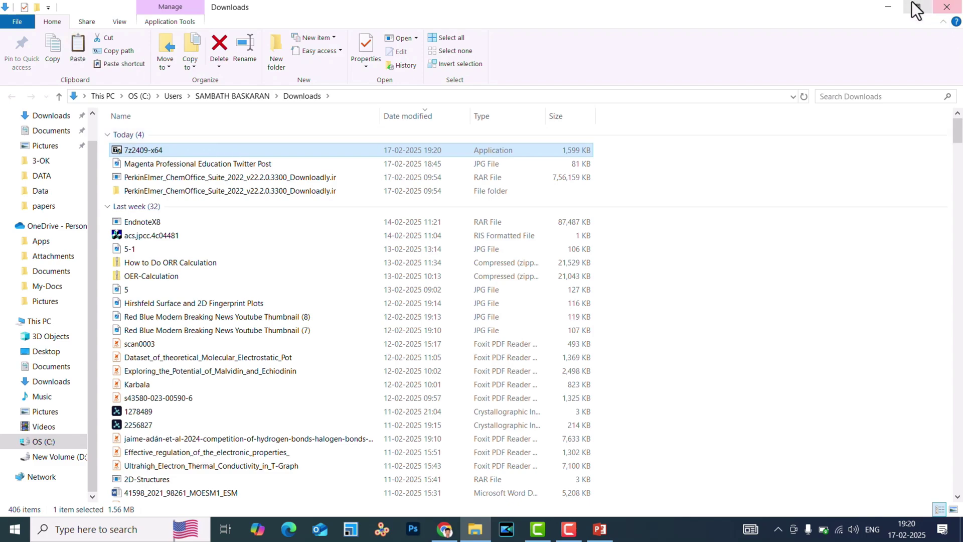
Step: Minimize the Downloads window and paste the 7z2409-x64 installer onto the desktop
click(886, 12)
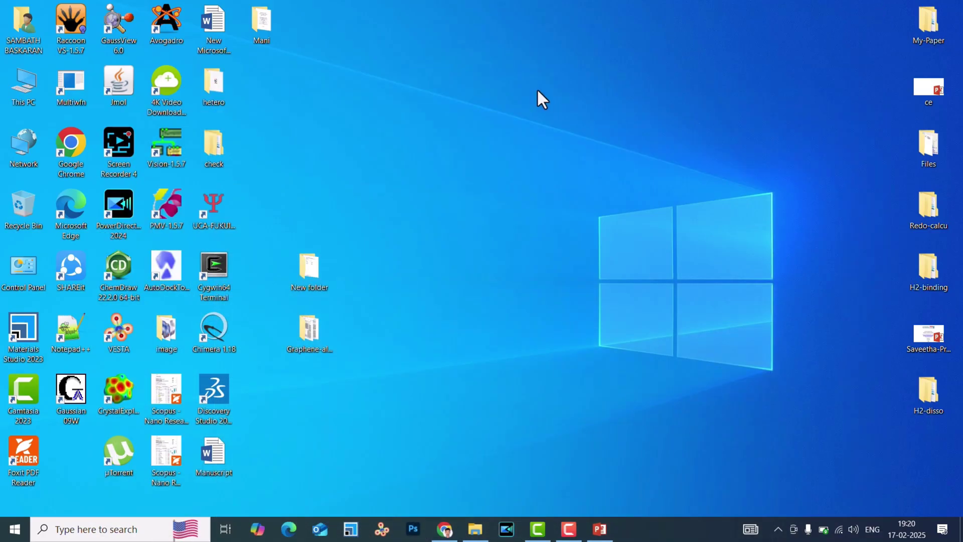
right_click(539, 89)
click(570, 143)
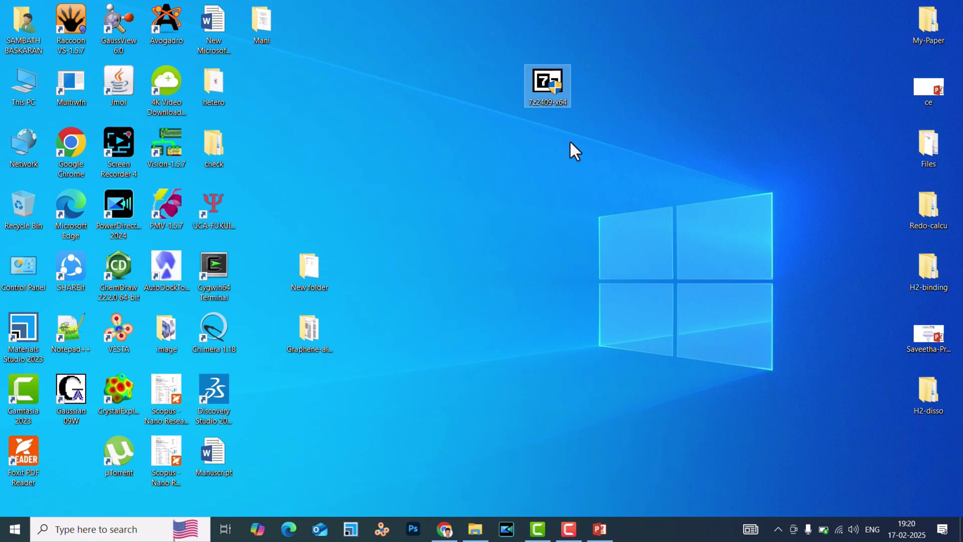
Step: Install 7-Zip 24.09 (x64) to C:\Program Files\7-Zip, then move the Graphene-alotrope folder centre
double_click(545, 90)
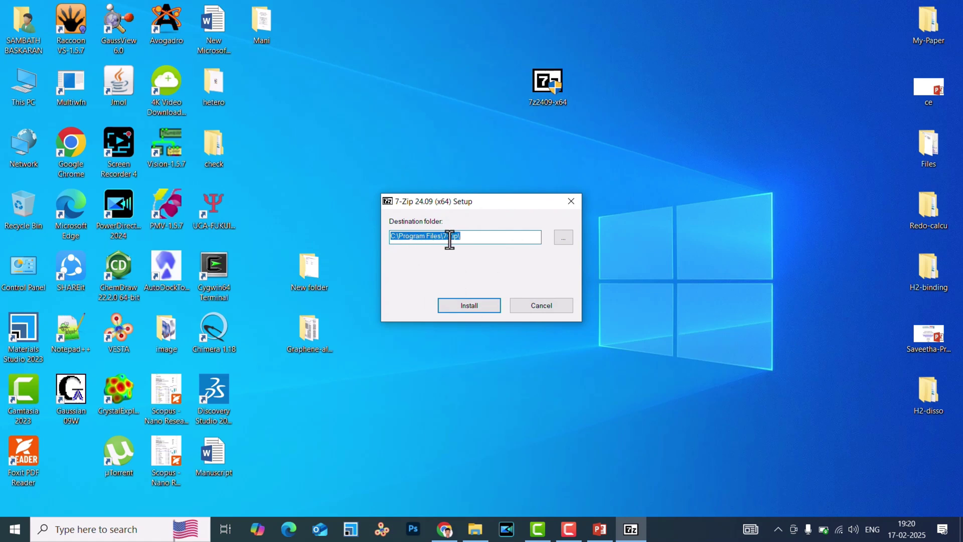
click(472, 307)
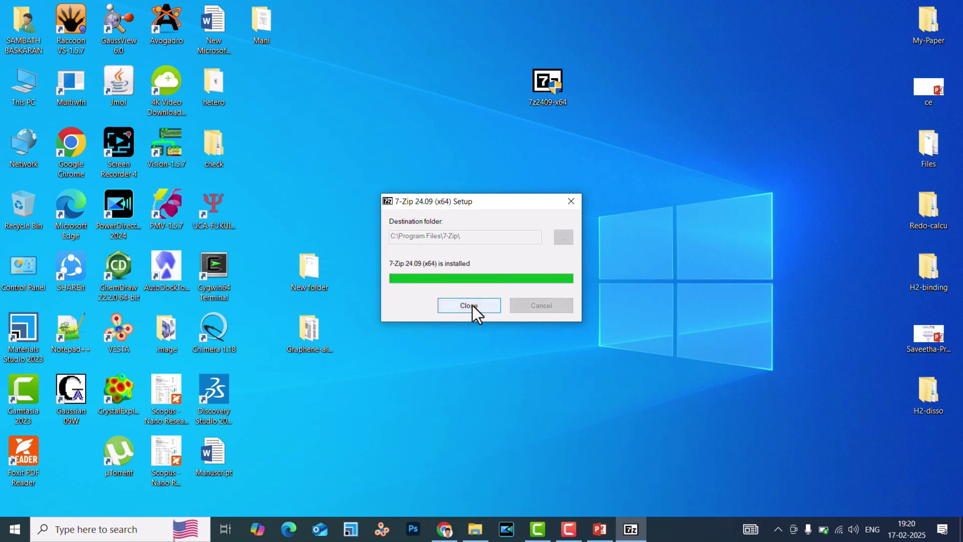
click(473, 307)
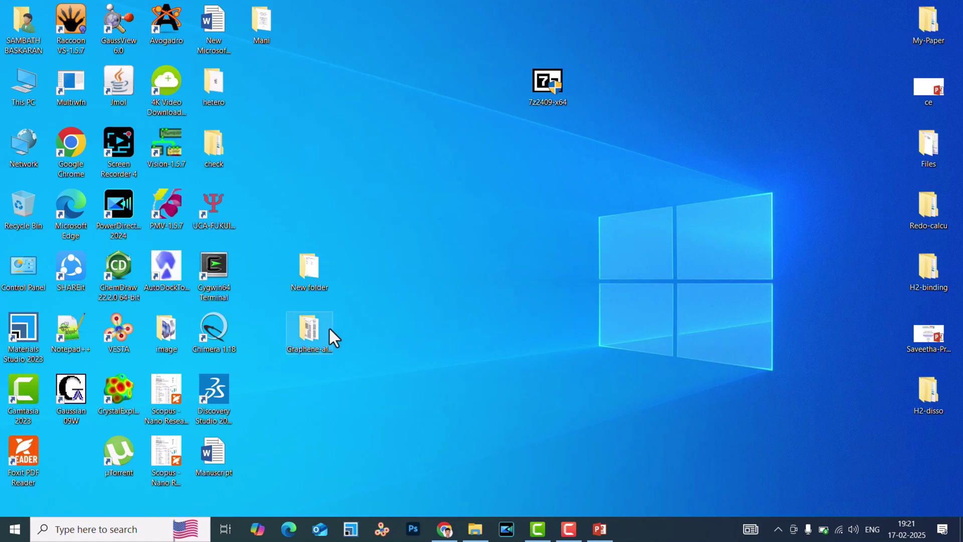
drag(329, 338, 497, 189)
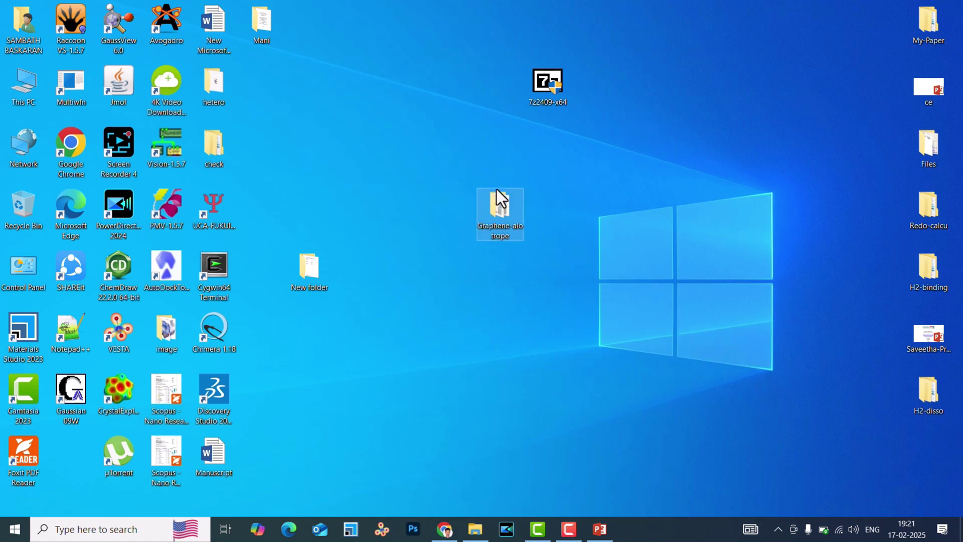
Step: Deselect the folder and launch 7-Zip File Manager from a '7zi' Windows search
click(482, 305)
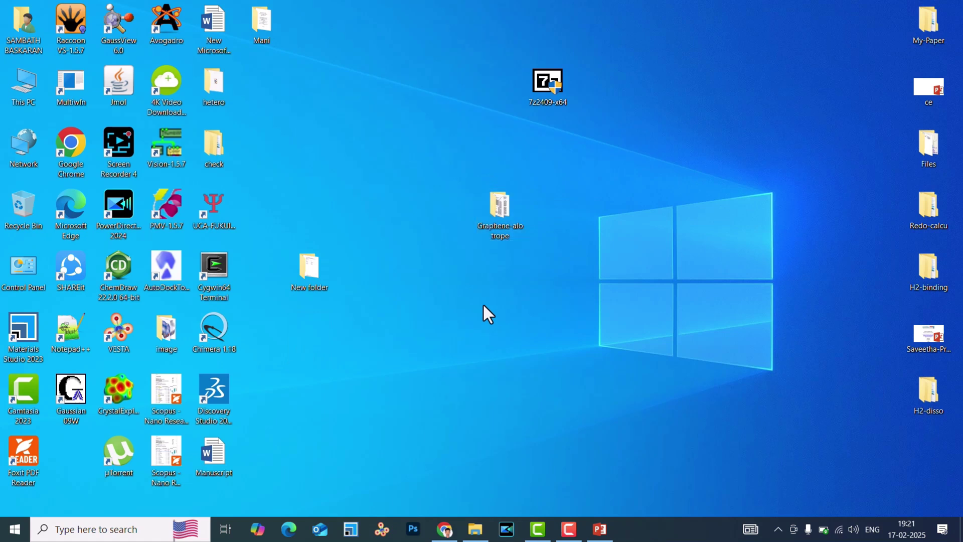
click(101, 528)
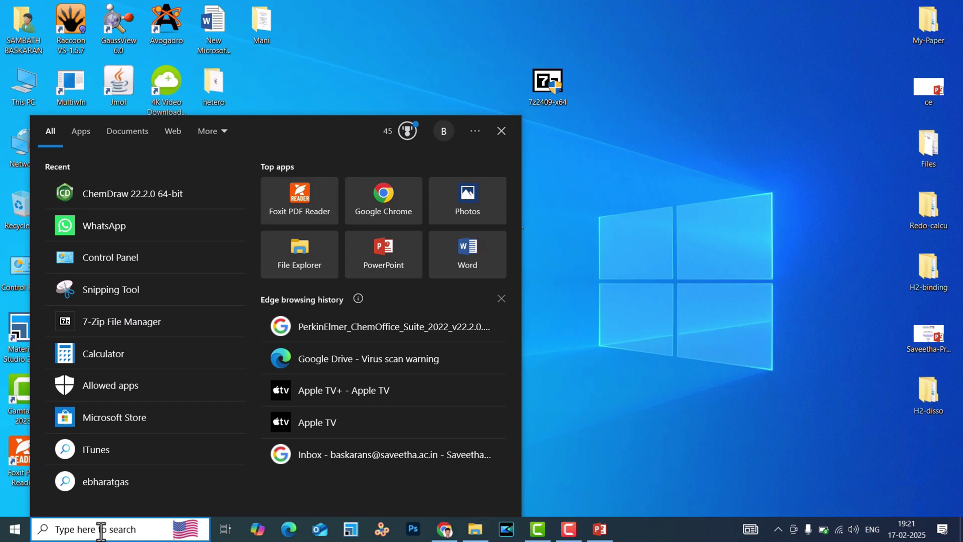
text(7zi)
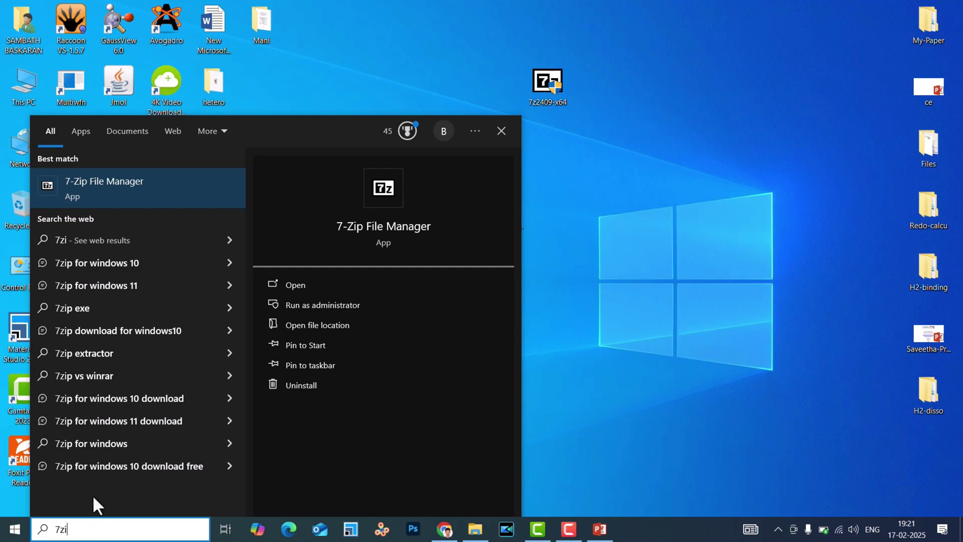
click(93, 193)
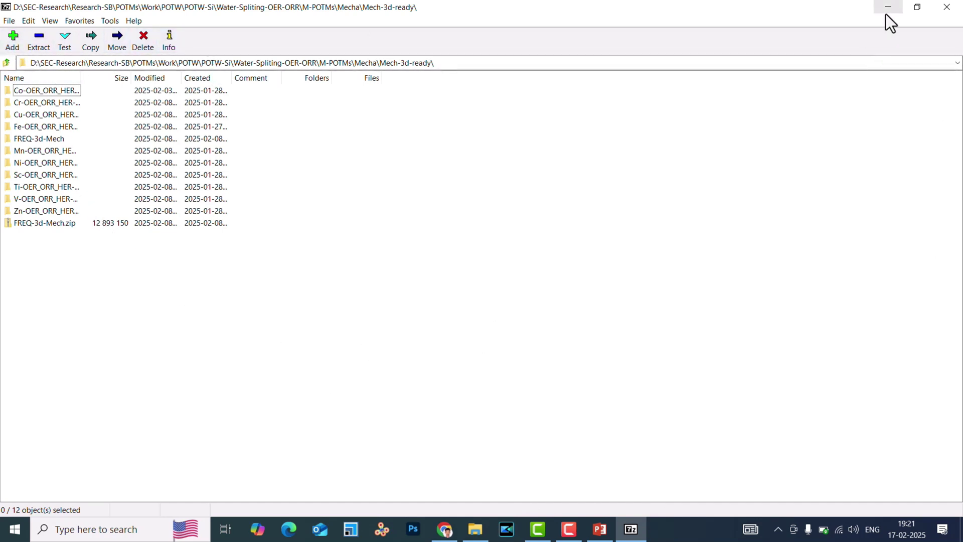
Step: Close 7-Zip, compress Graphene-alotrope to Graphene-alotrope.zip, and place the zip beside it
click(950, 9)
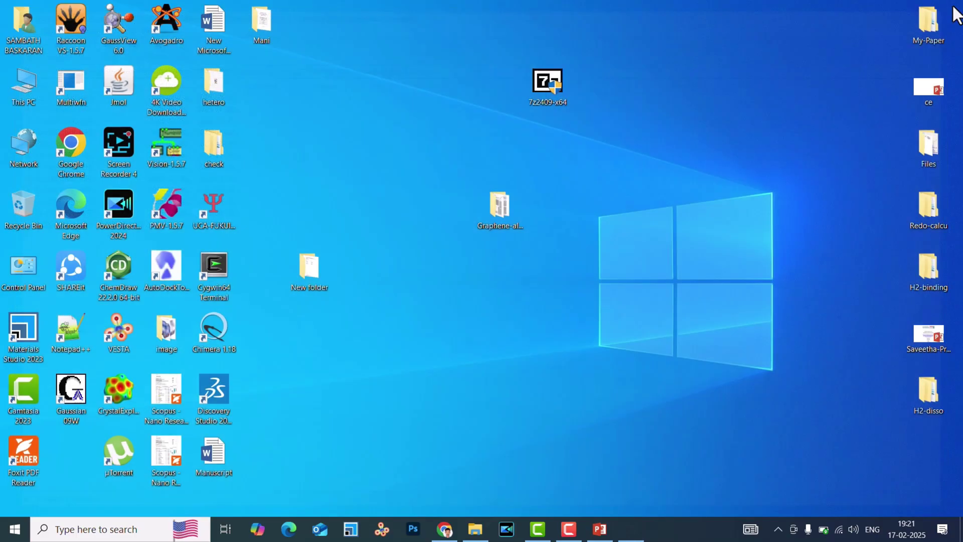
click(495, 210)
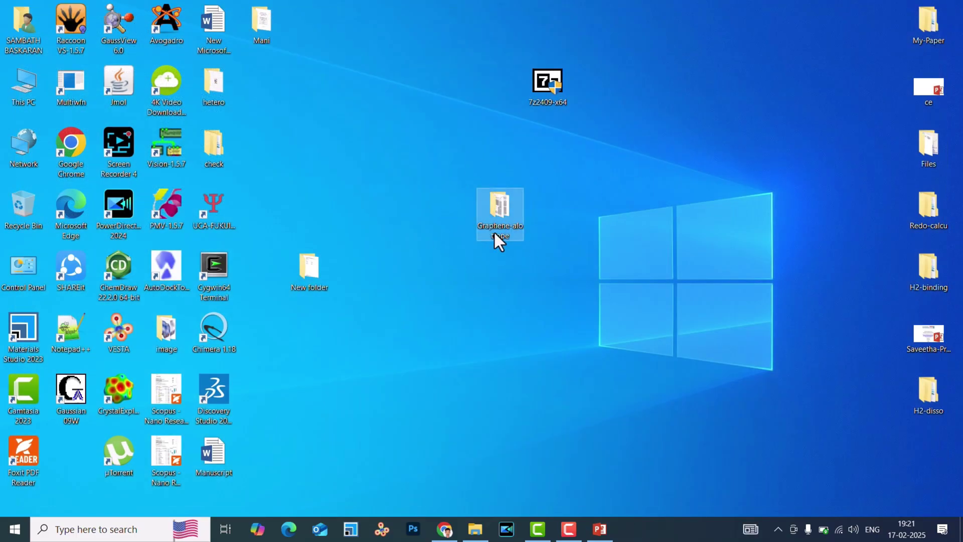
mouse_move(500, 215)
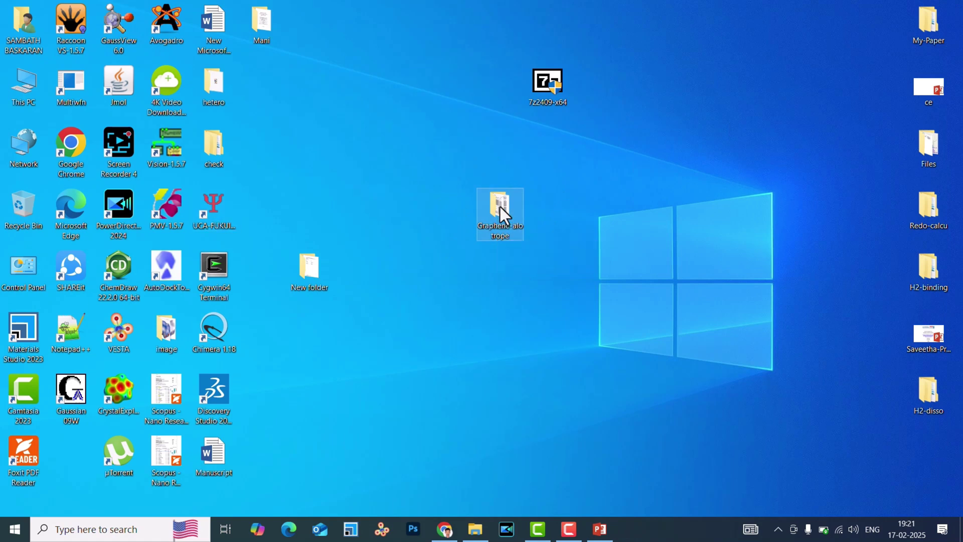
right_click(498, 206)
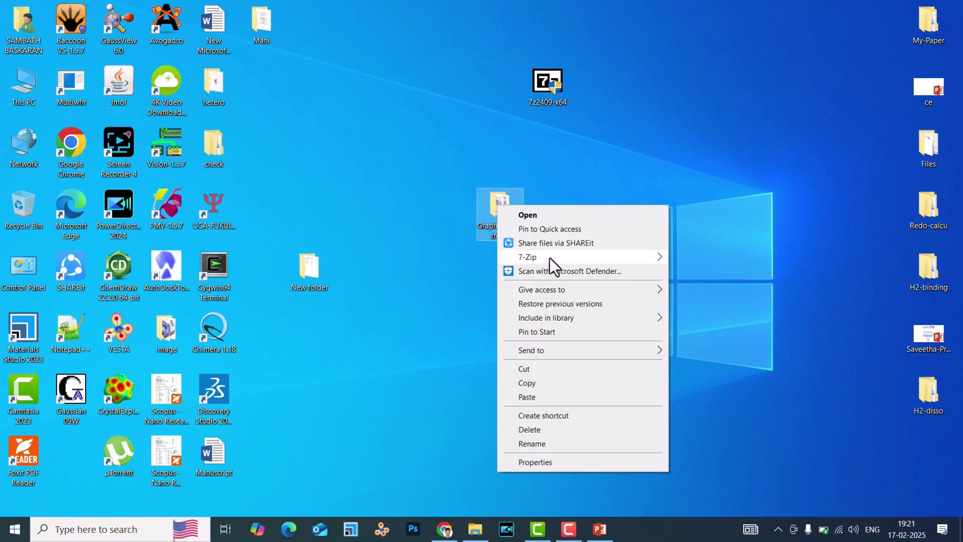
mouse_move(527, 256)
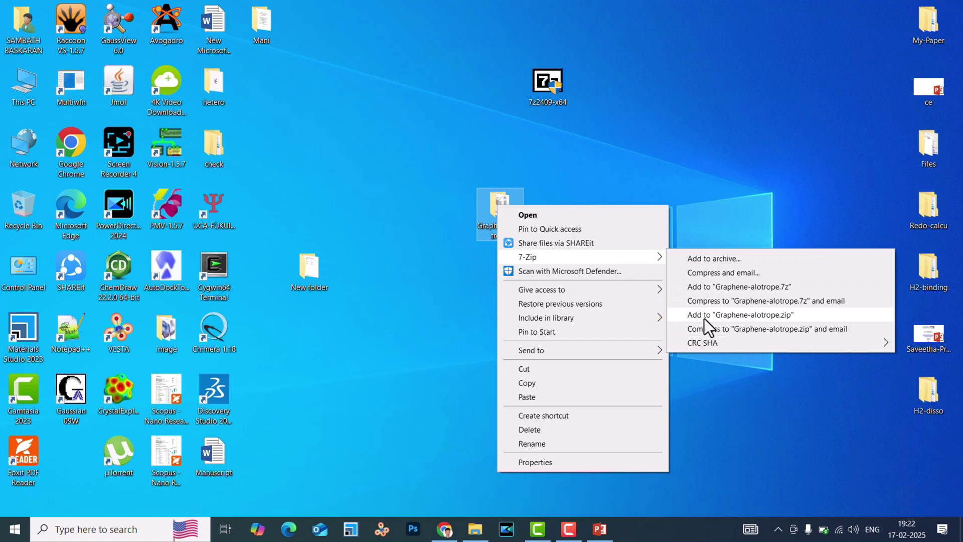
click(753, 315)
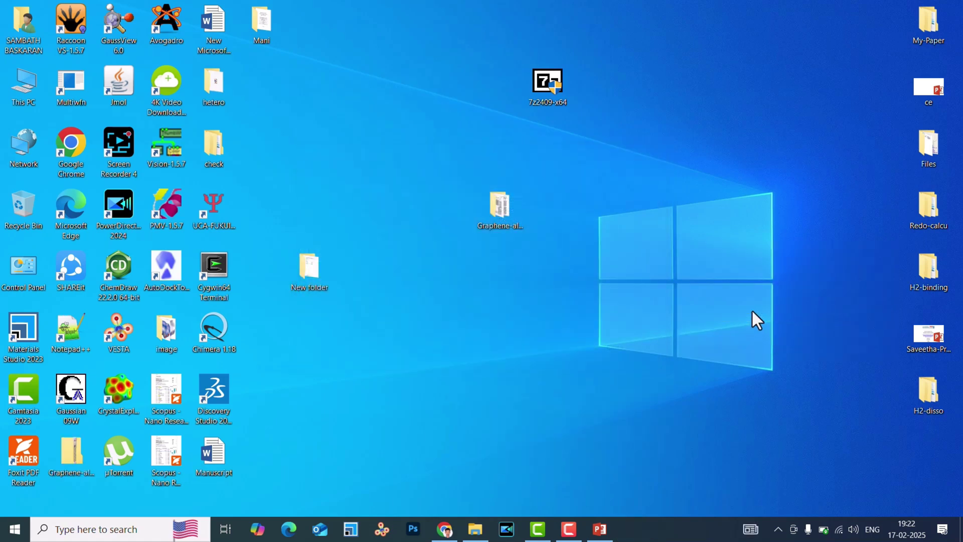
drag(77, 459, 603, 207)
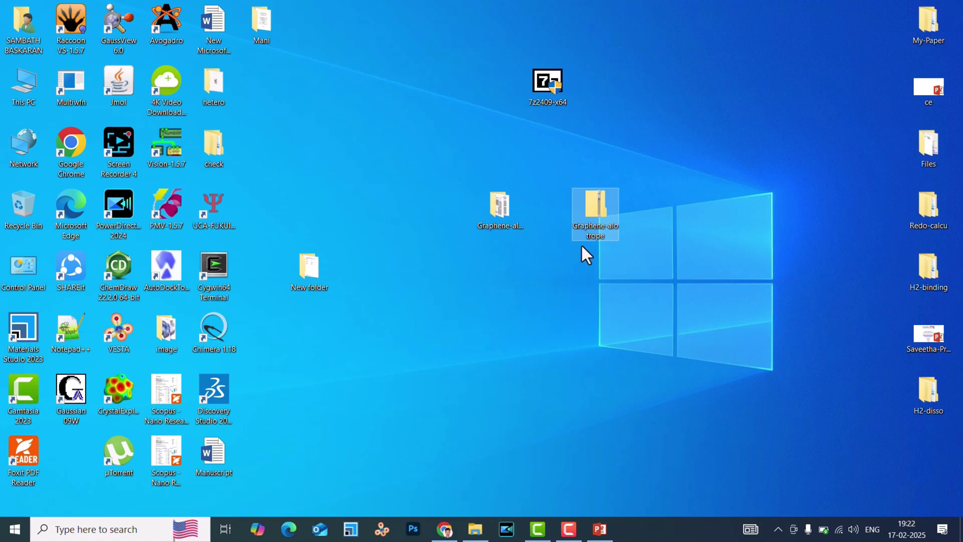
Step: Extract Graphene-alotrope.zip here, overwriting existing files, and select the original folder
right_click(592, 207)
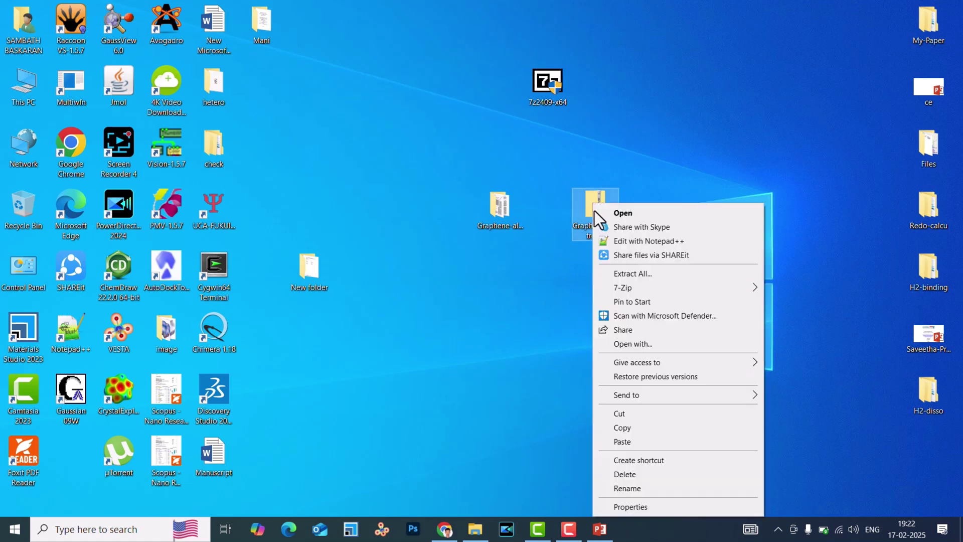
mouse_move(624, 288)
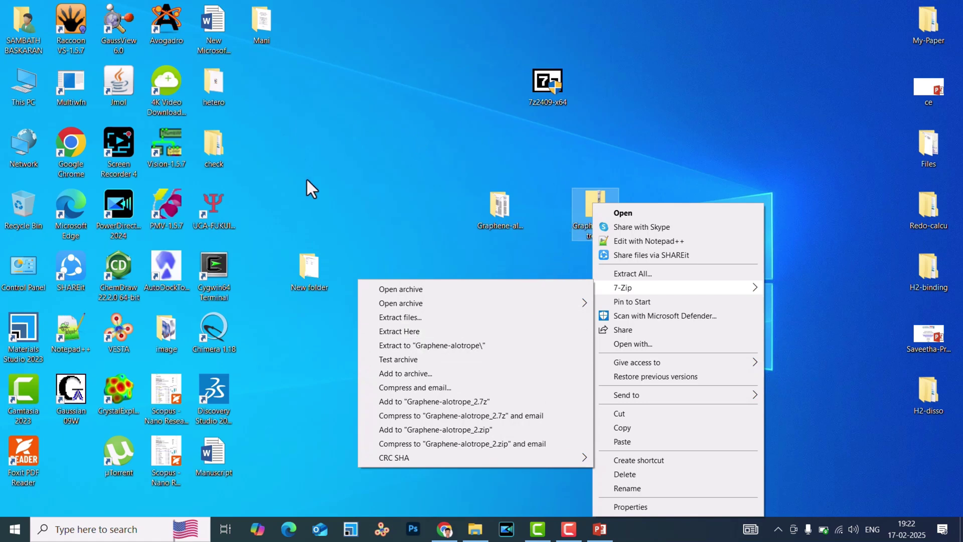
click(410, 332)
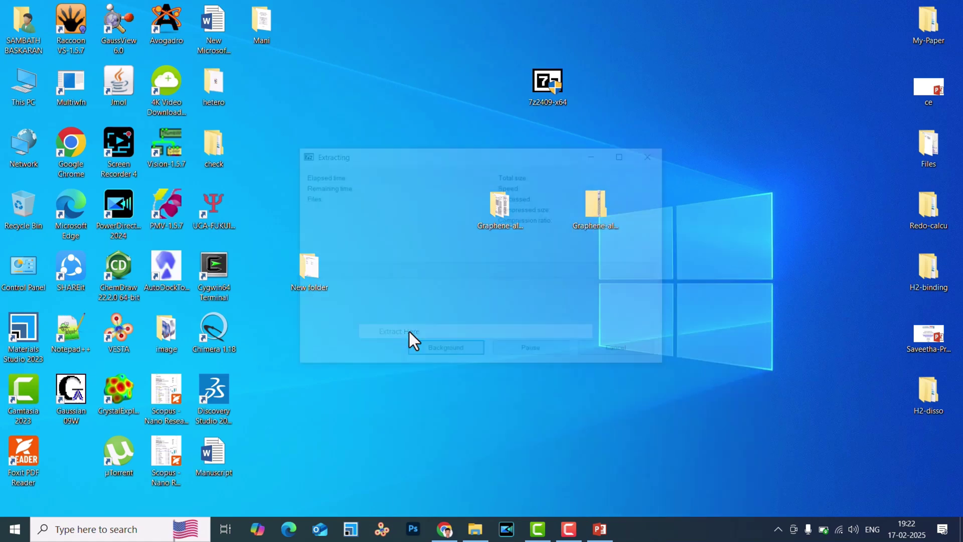
click(410, 332)
click(498, 207)
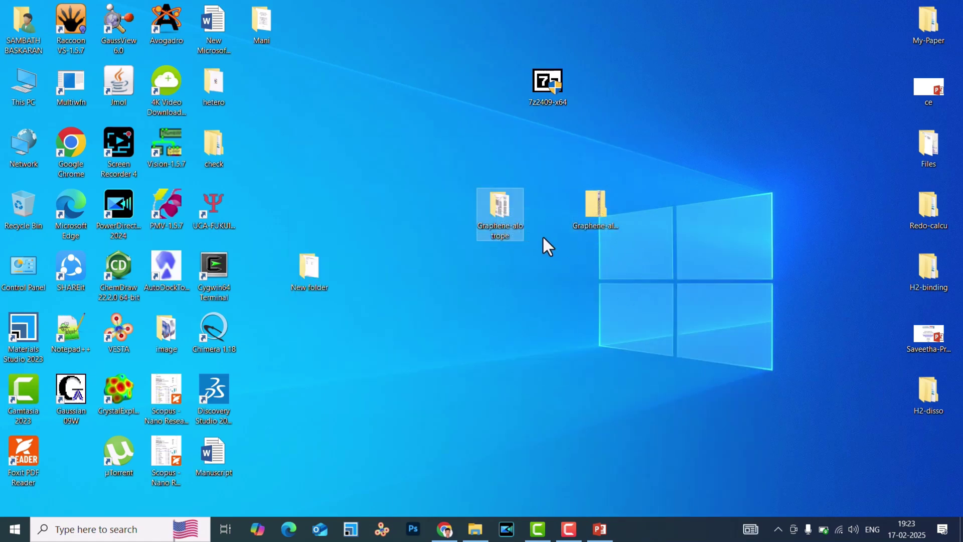
Step: Rename the original folder to Graphene-alotrope1111 and move it near New folder
click(505, 235)
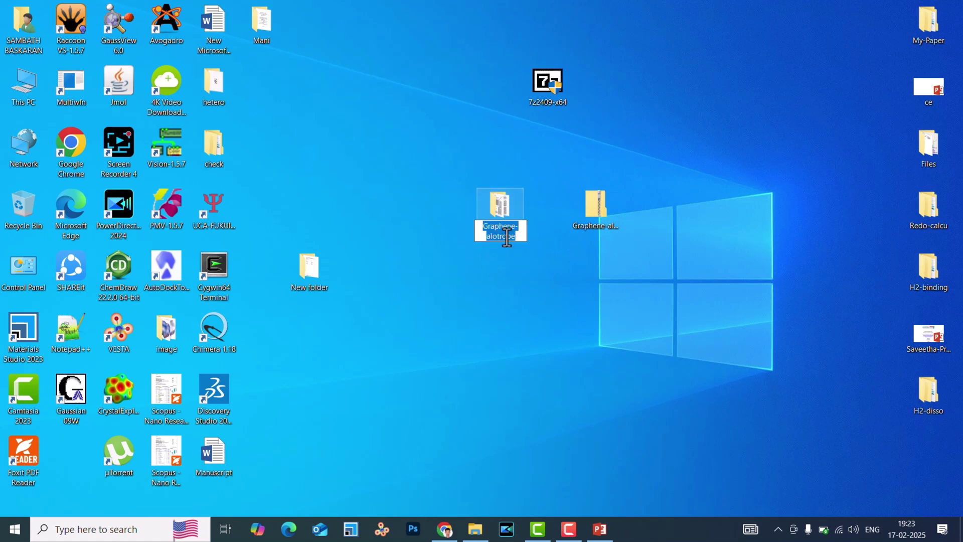
text(11)
text(11)
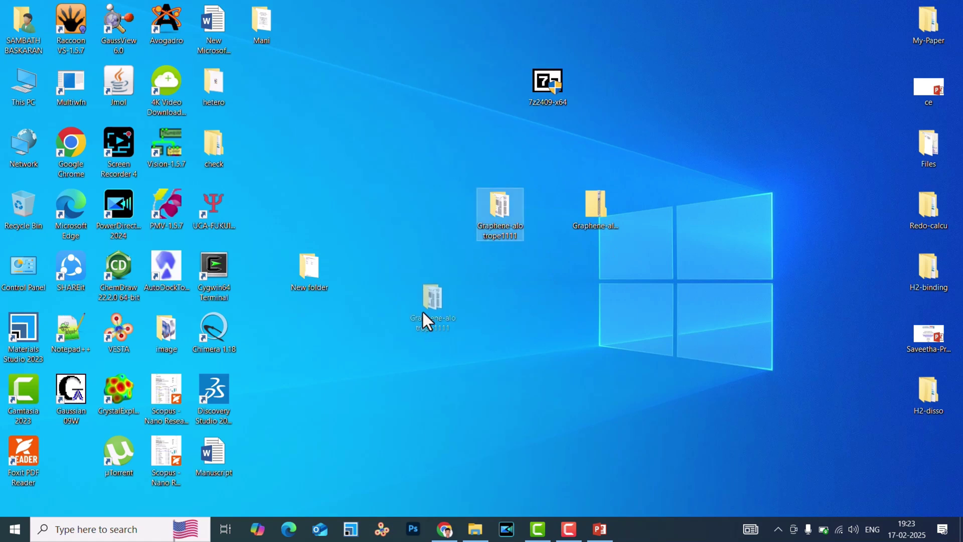
drag(500, 205, 312, 329)
click(601, 220)
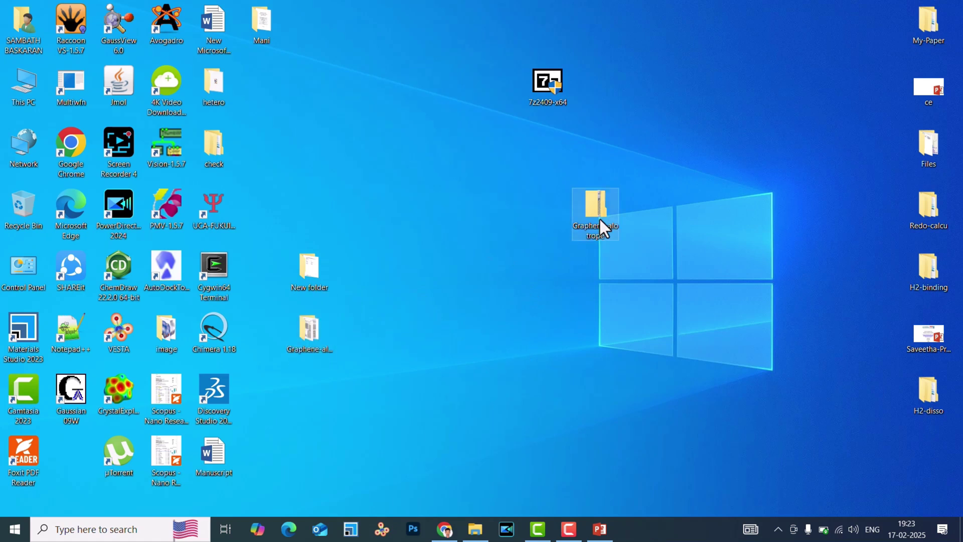
Step: Extract the zip here, place the new Graphene-alotrope folder beside it, and view its two PDFs
right_click(593, 201)
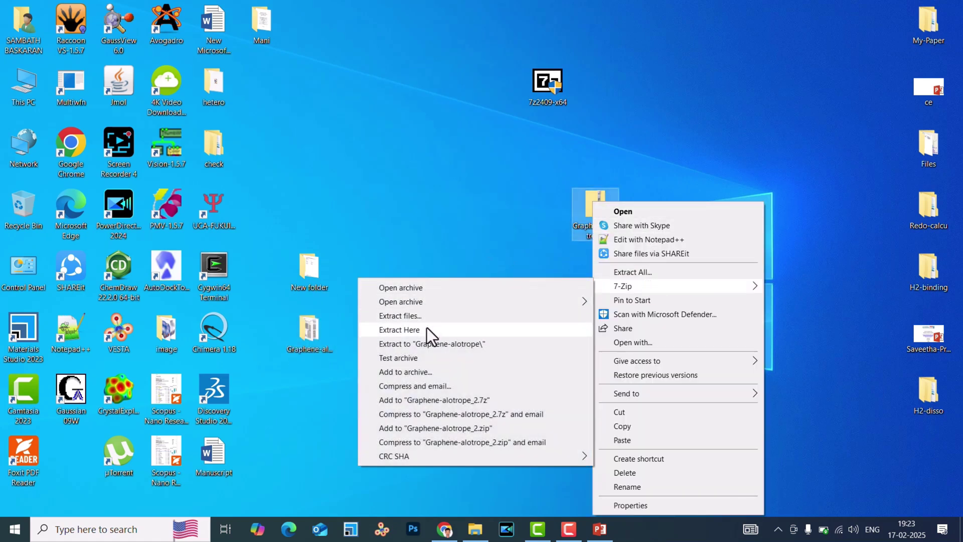
click(427, 329)
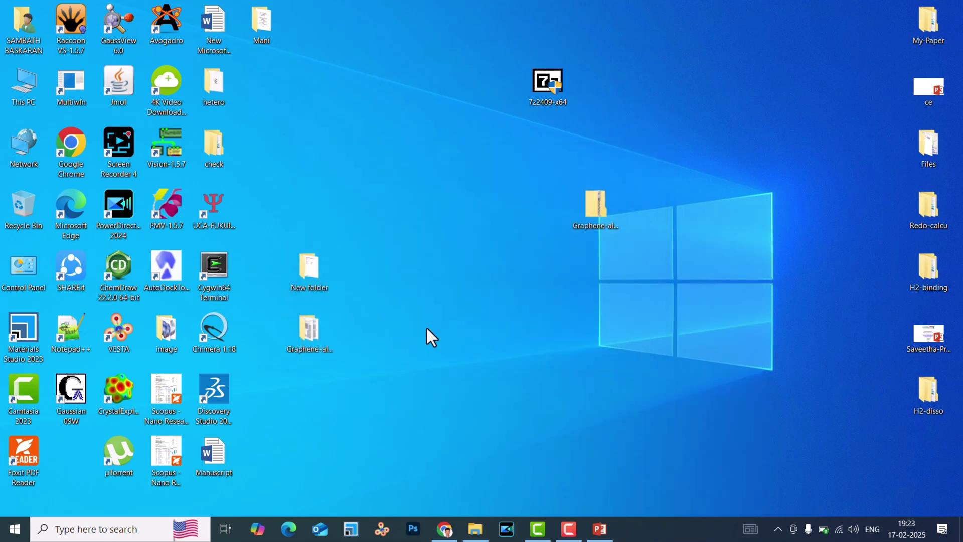
mouse_move(74, 455)
mouse_down()
mouse_move(704, 250)
mouse_move(702, 215)
mouse_move(655, 210)
mouse_up()
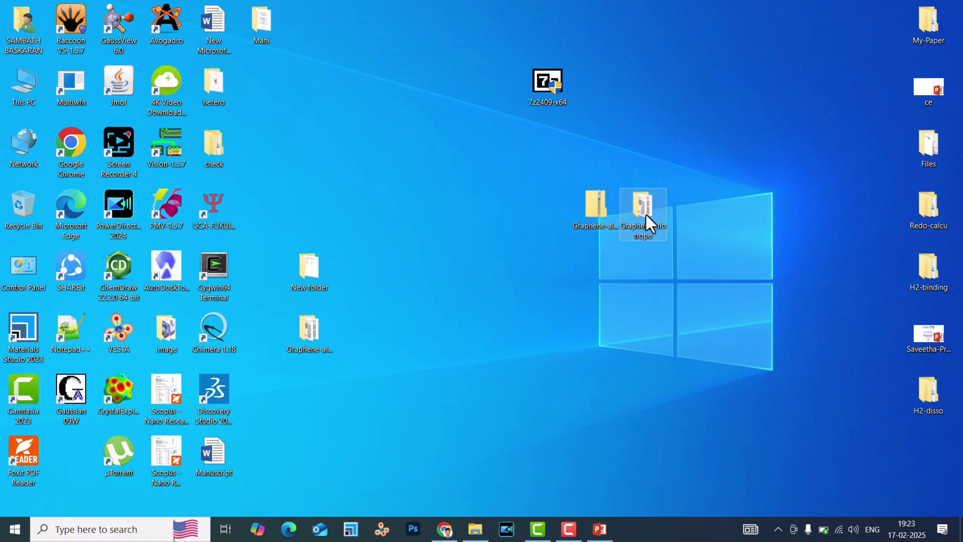
double_click(646, 214)
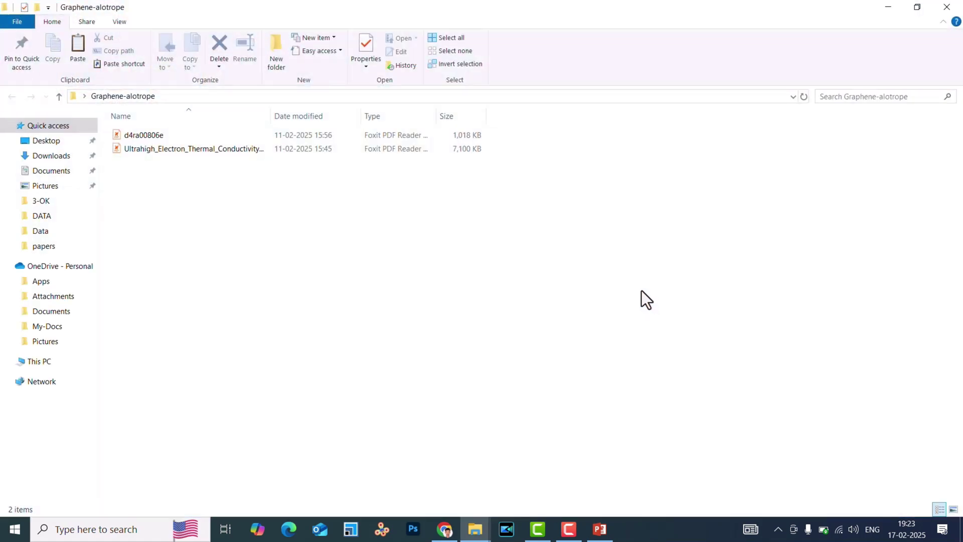
click(891, 4)
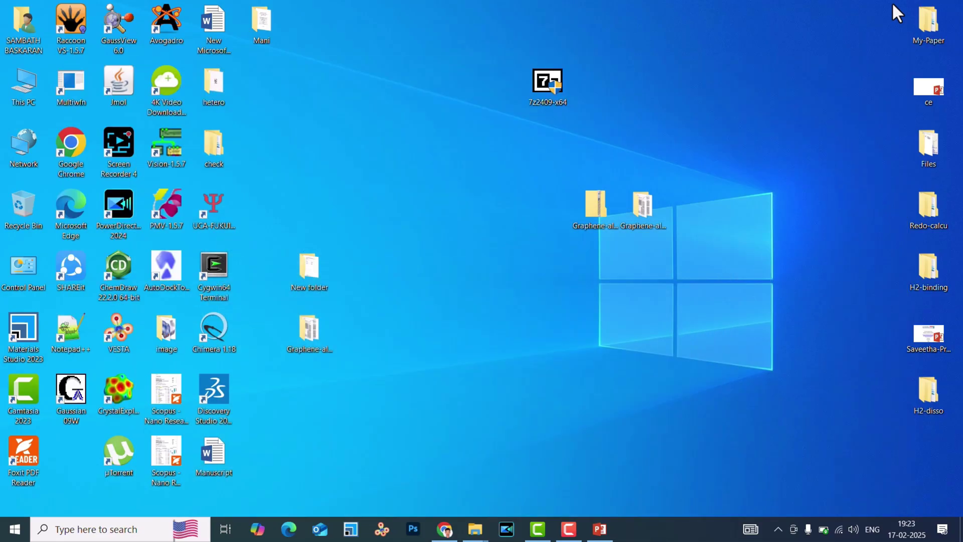